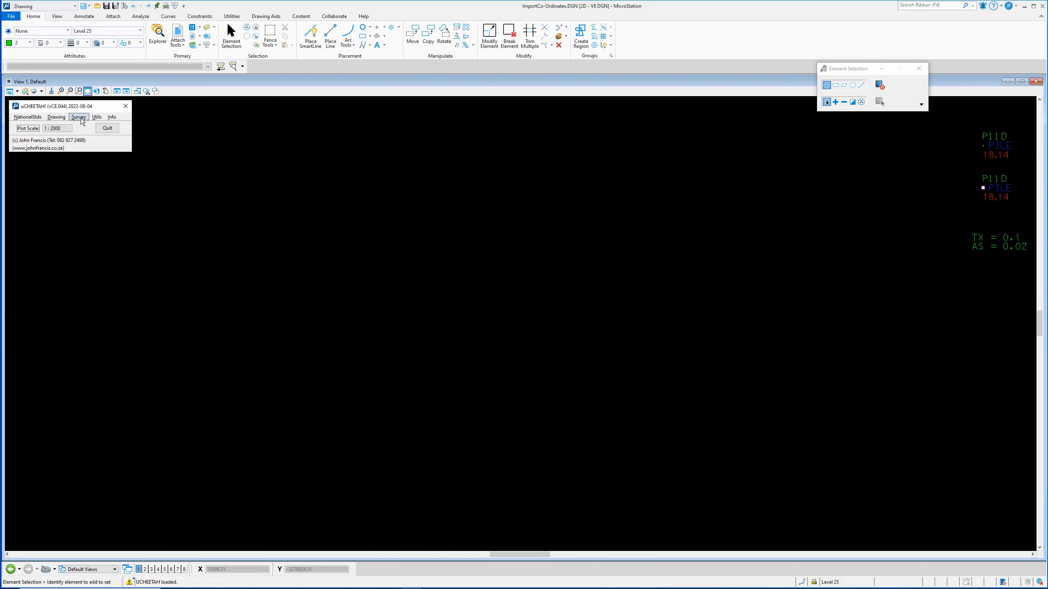
- Open the survey Import Co-ordinates utility and place its dialog just below the uCHEETAH! window
left_click(81, 119)
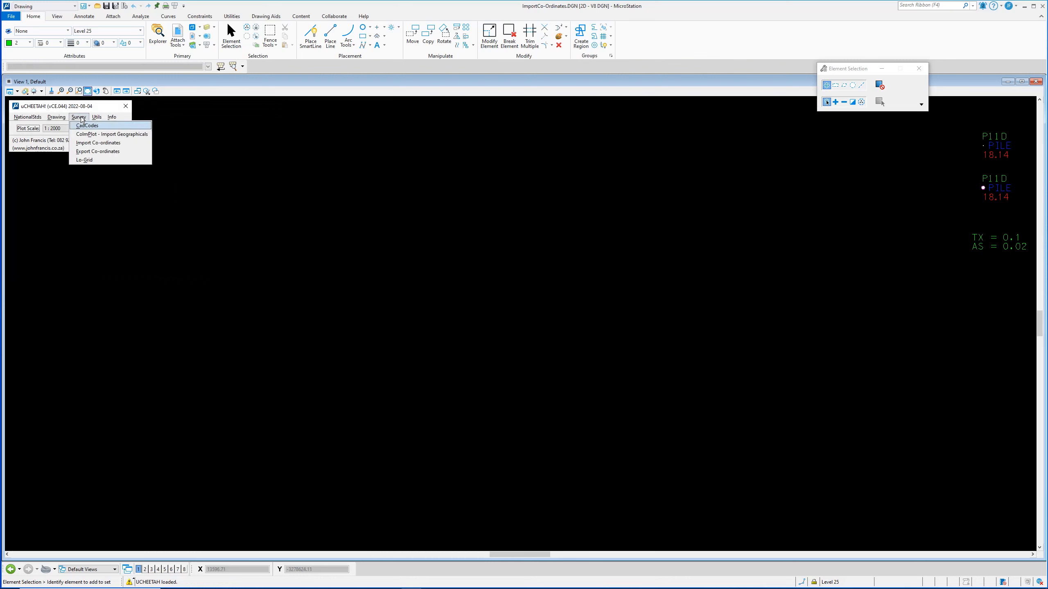
left_click(129, 142)
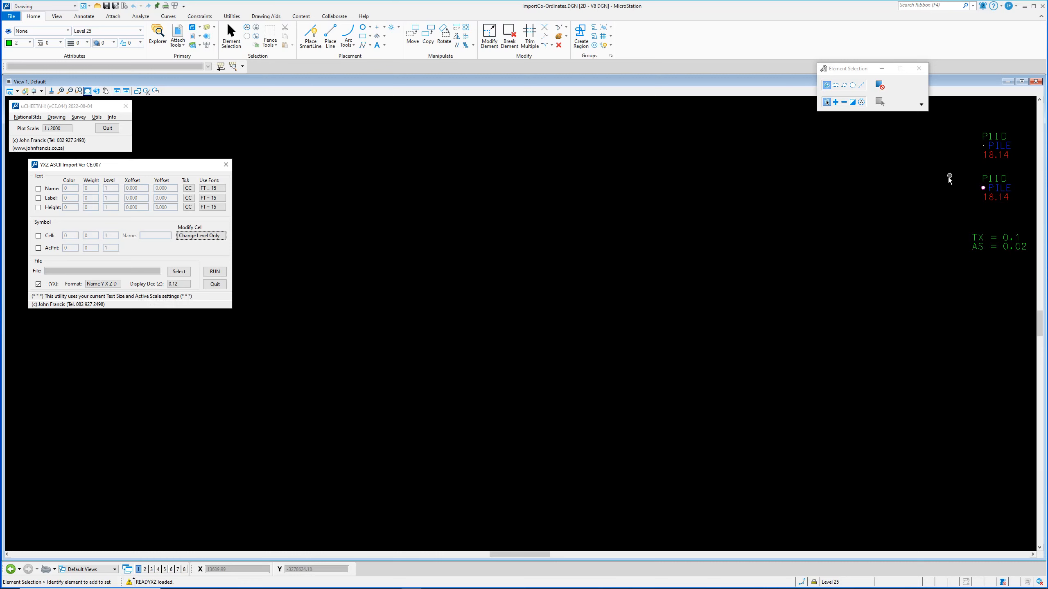
left_click(980, 191)
left_click_drag(161, 167, 142, 163)
left_click(59, 129)
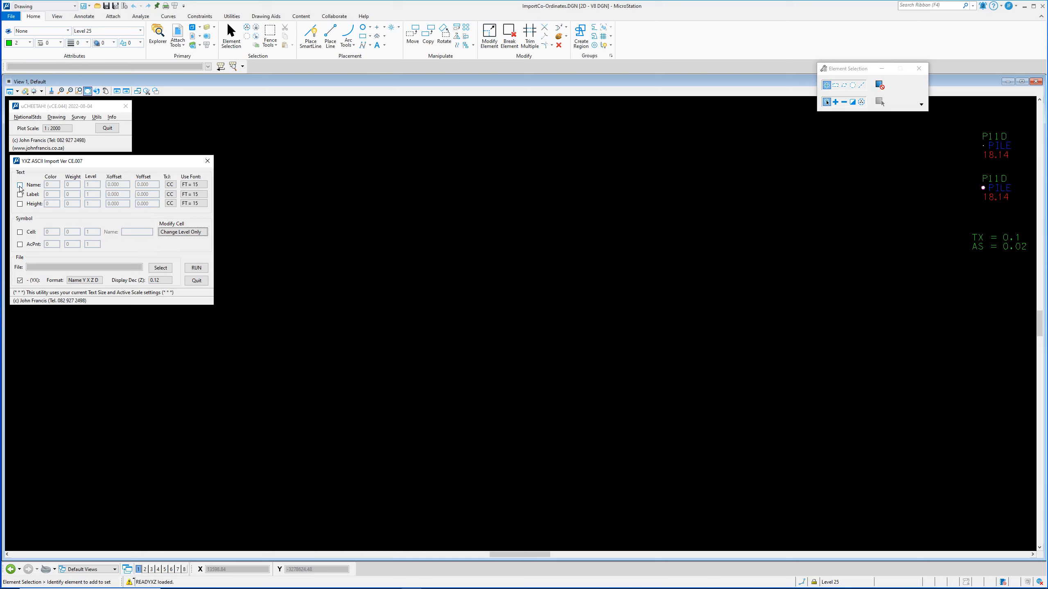
- Enable active points for the import with color 4, weight 4 and level 4
left_click(19, 244)
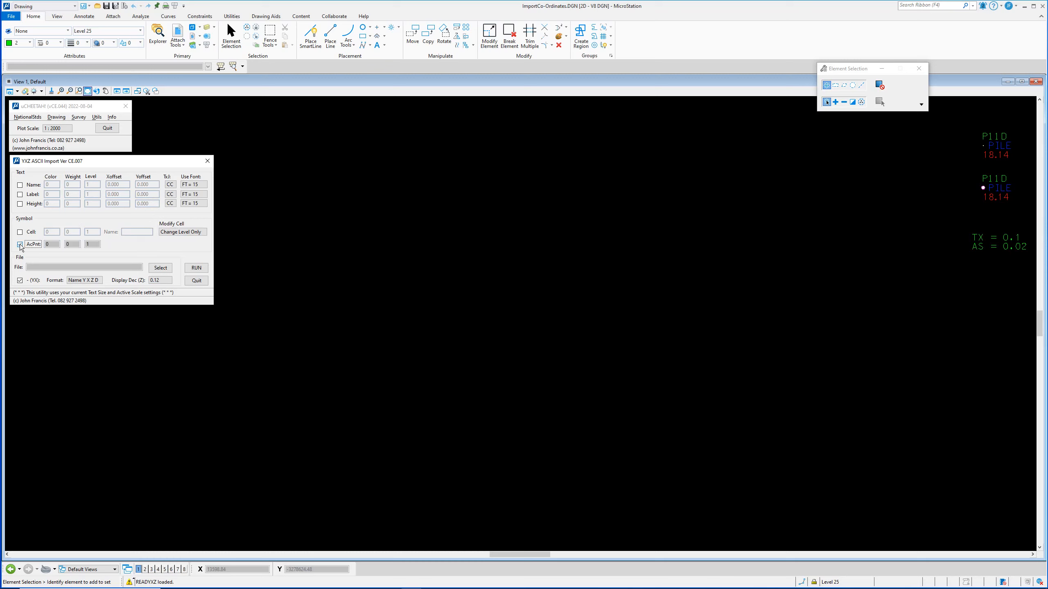
left_click(54, 245)
type("44")
left_click(94, 245)
type("4")
- Choose HH94-SubSet1.txt as the co-ordinate file and run the import of the active points
left_click(161, 269)
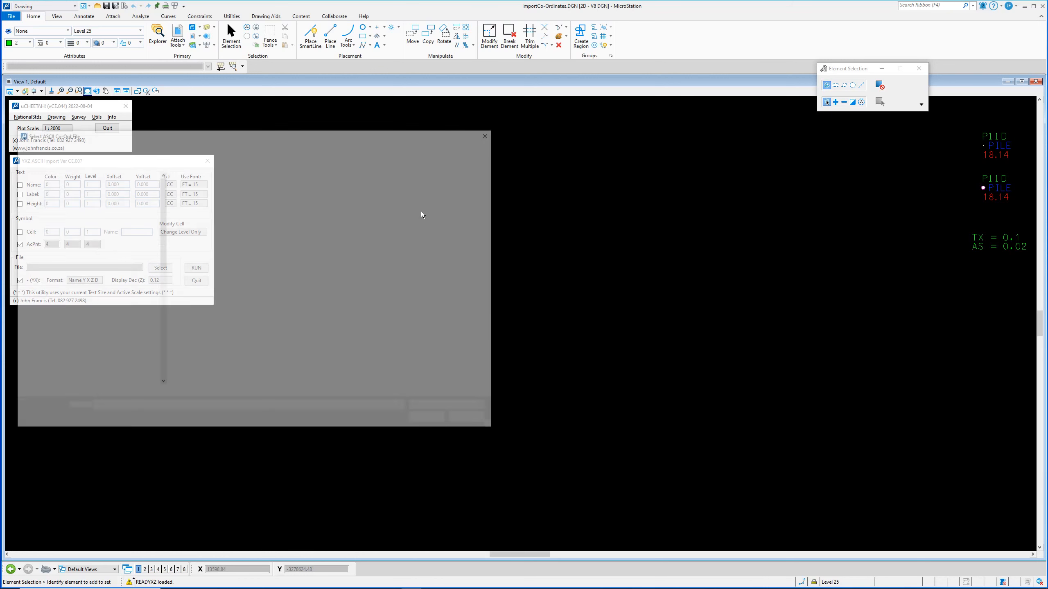
double_click(213, 207)
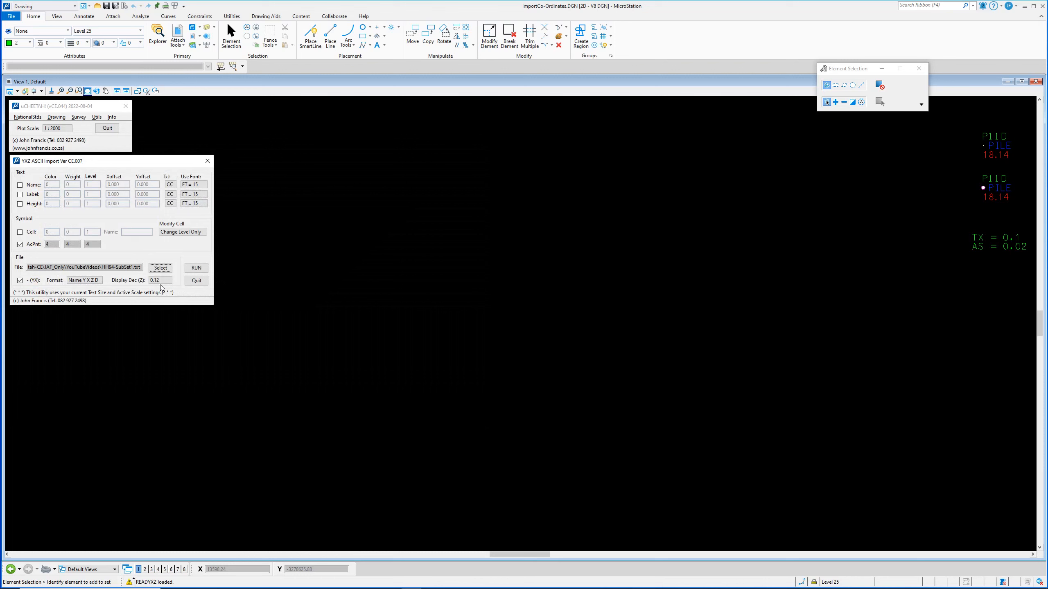
left_click(196, 267)
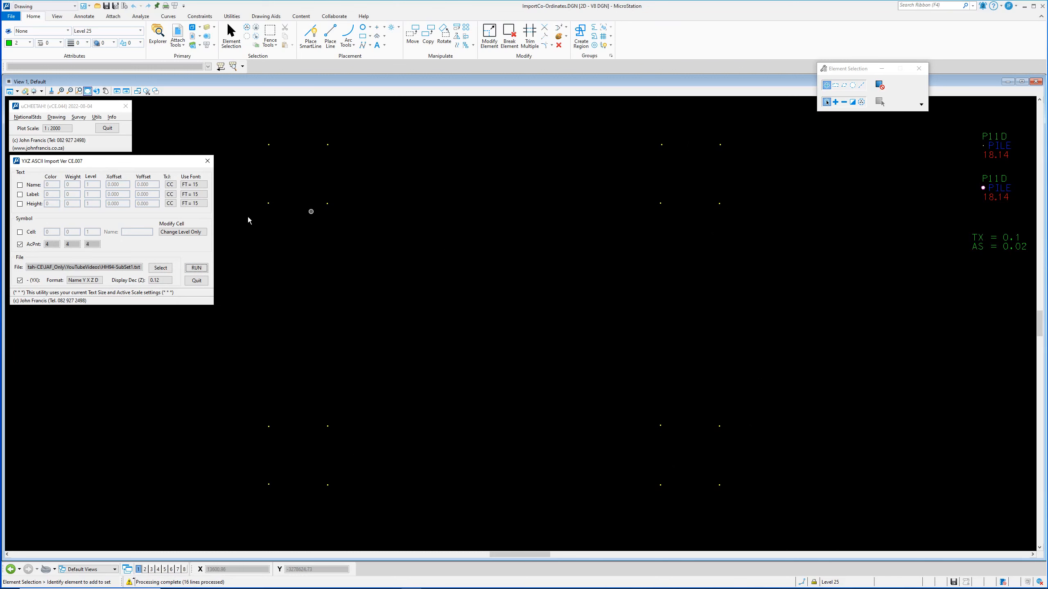
- Switch the import from active points to Name text with color 2, level 2 and TL justification
left_click(28, 246)
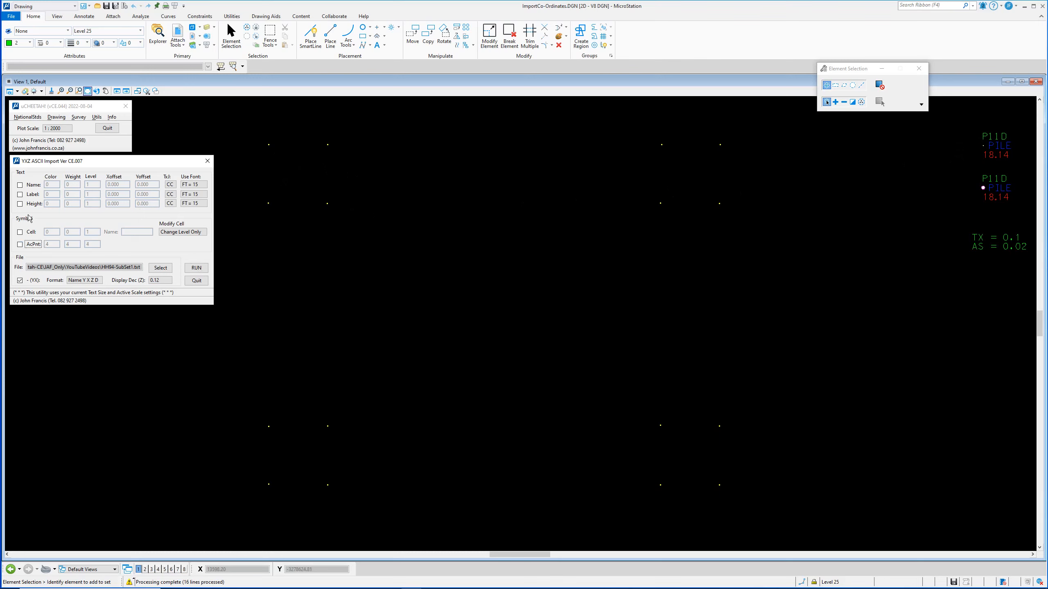
left_click(20, 185)
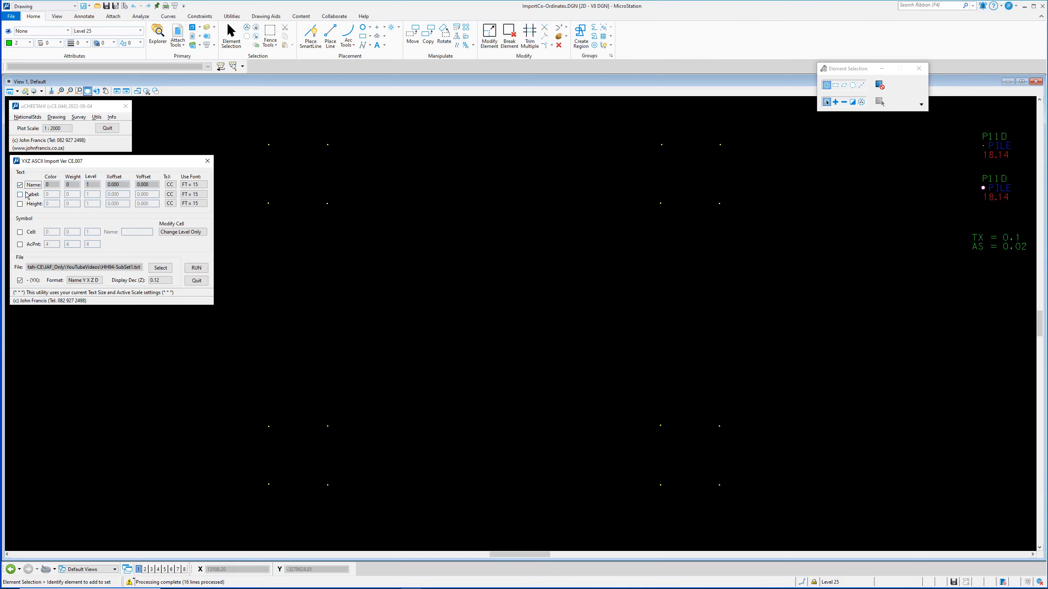
left_click(50, 185)
type("2")
left_click(94, 185)
left_click(170, 185)
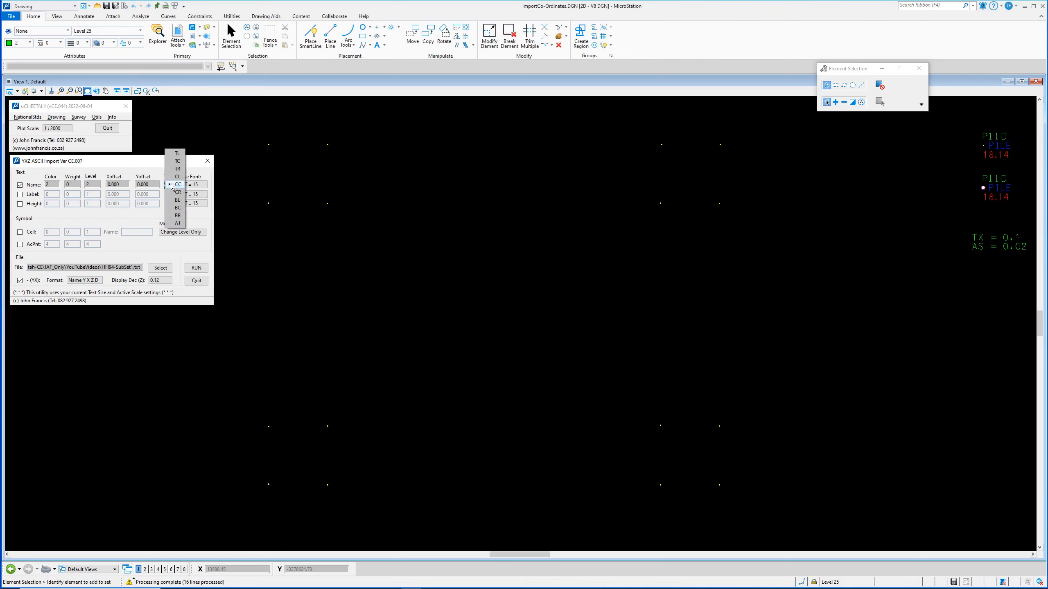
left_click(180, 156)
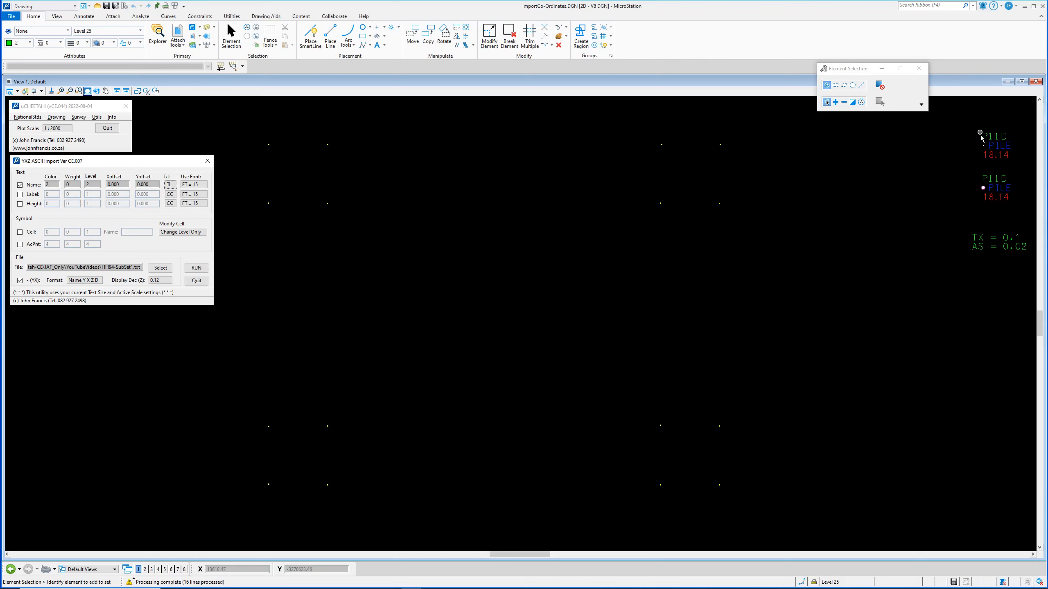
- Set the Name text's Y offset to 0.2 and font to 82, and import the point names
left_click(148, 185)
type(".2")
key("Tab")
left_click(191, 185)
left_click(188, 209)
left_click(197, 268)
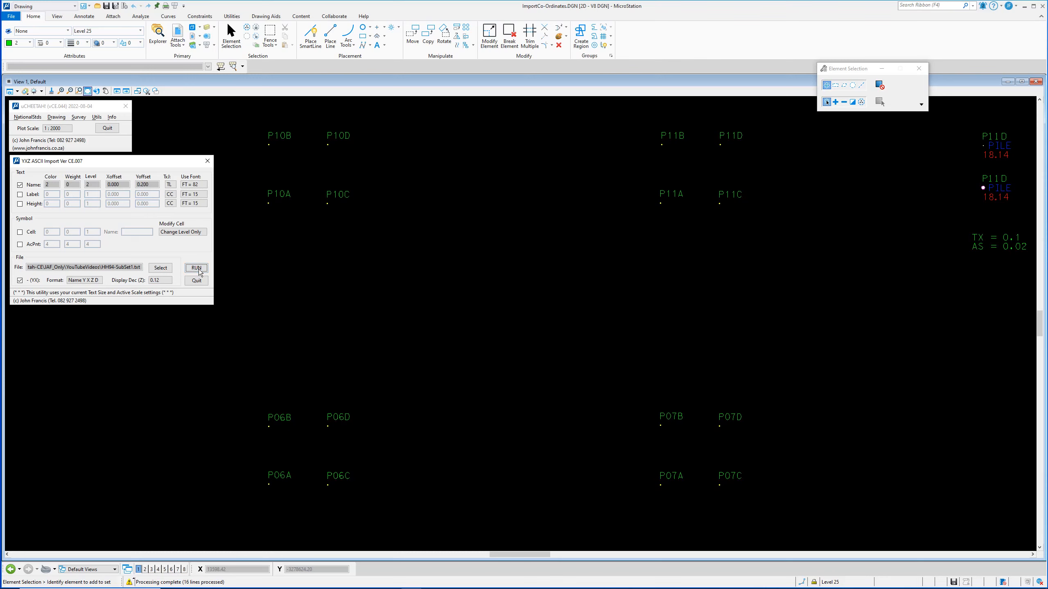
- Switch the import from Name to Height text with TL justification and a Y offset of -0.1
left_click(20, 185)
left_click(20, 203)
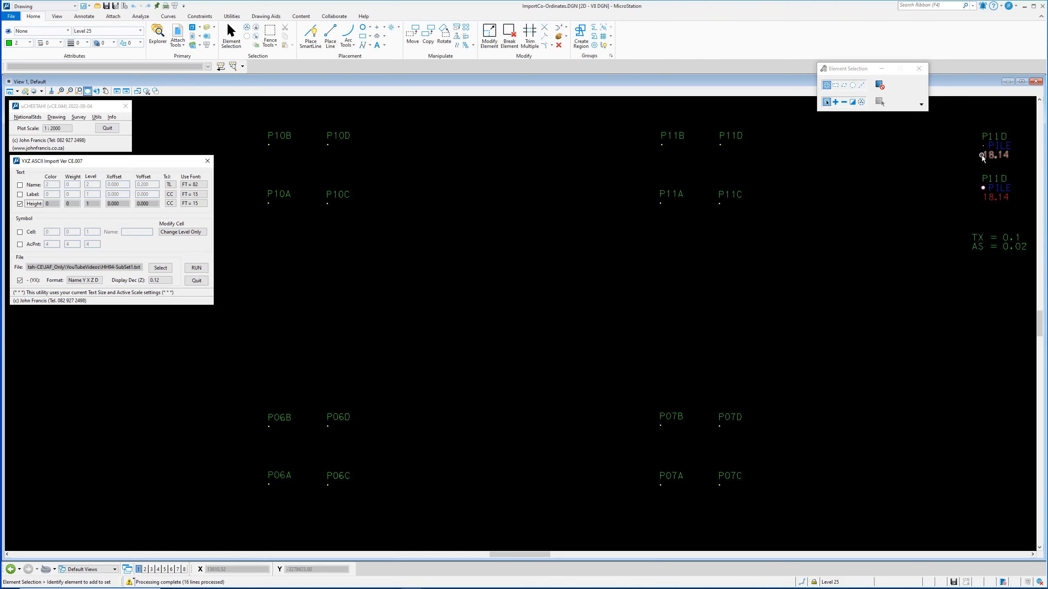
left_click(169, 203)
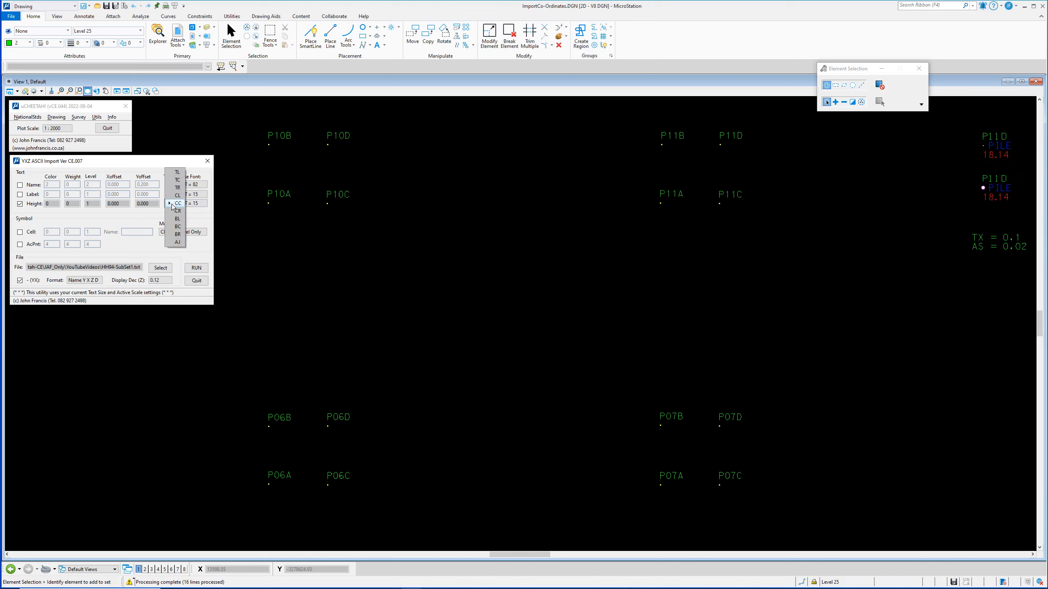
left_click(178, 173)
left_click(151, 203)
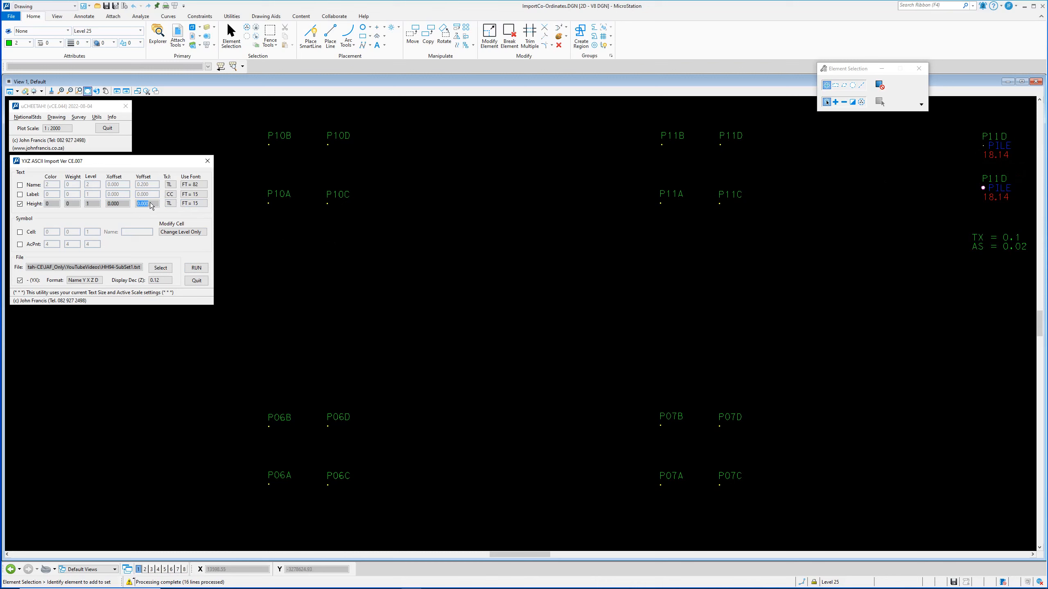
type("-.1")
key("Tab")
- Set the Height text to color 3 and level 3, and import the point heights
double_click(52, 204)
double_click(88, 204)
key("Tab")
left_click(196, 267)
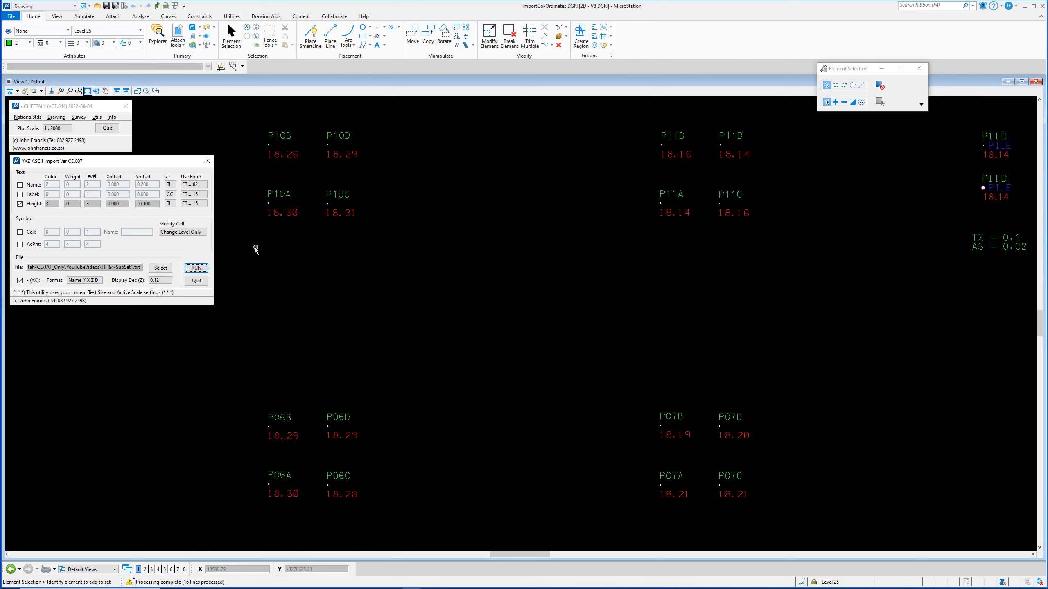
- Switch the import to Label text only with CL justification, X offset 0.1 and color 1, and import the labels
left_click(21, 203)
left_click(21, 194)
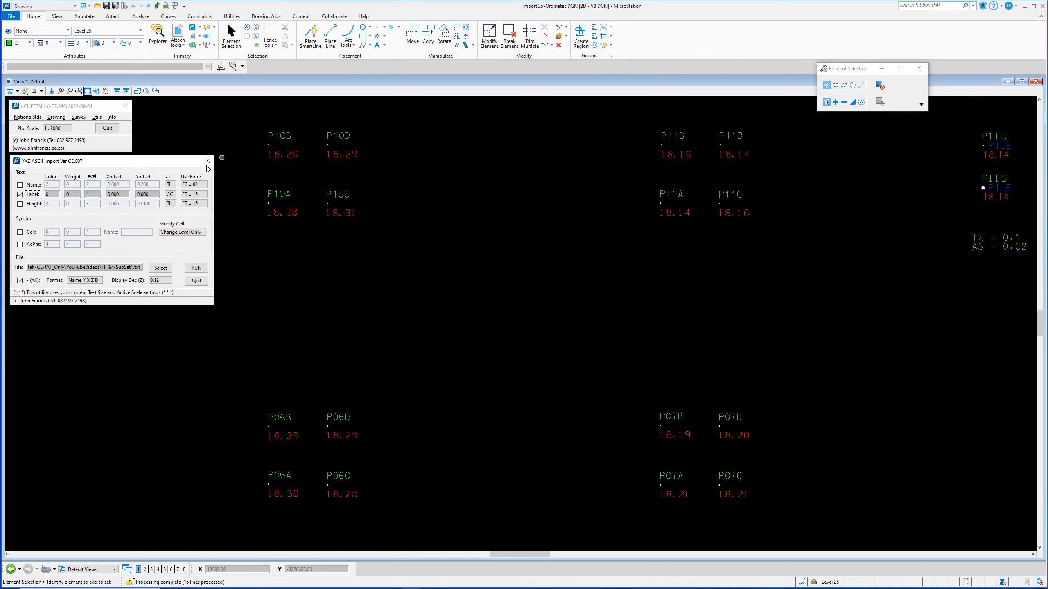
left_click(170, 195)
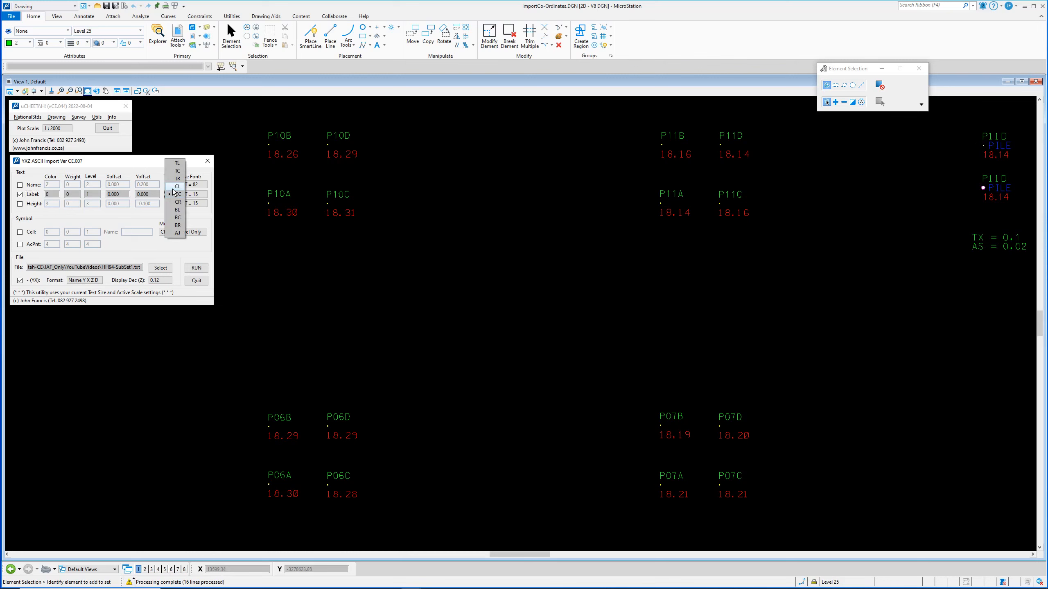
left_click(174, 187)
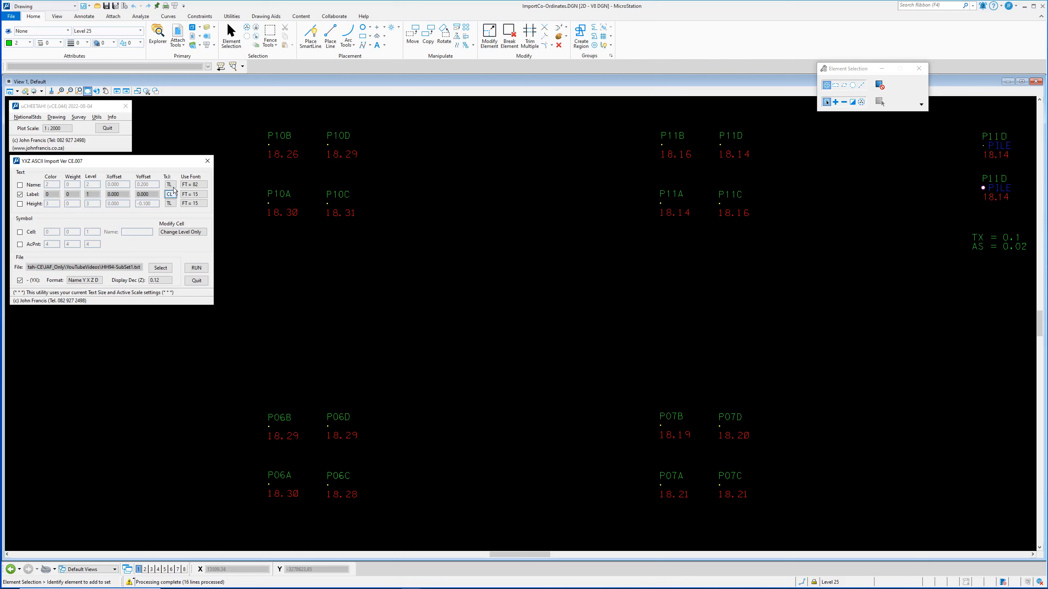
left_click(119, 195)
type(".1")
left_click(52, 195)
type("1")
left_click(196, 268)
- Delete all the imported points and their name, label and height texts, keeping the sample annotations
left_click(239, 115)
left_click_drag(239, 114, 783, 527)
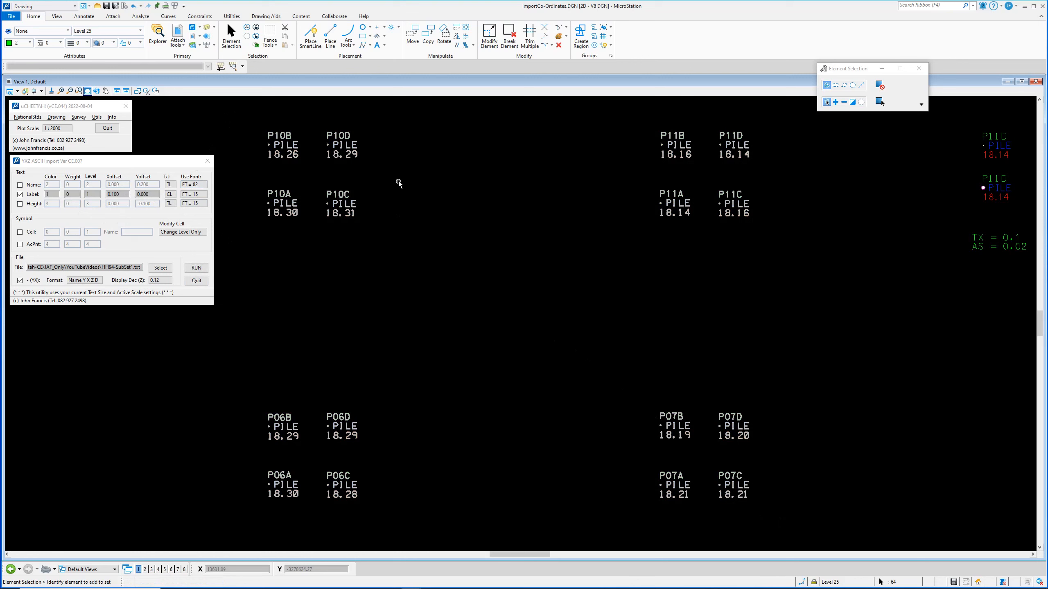
left_click(557, 45)
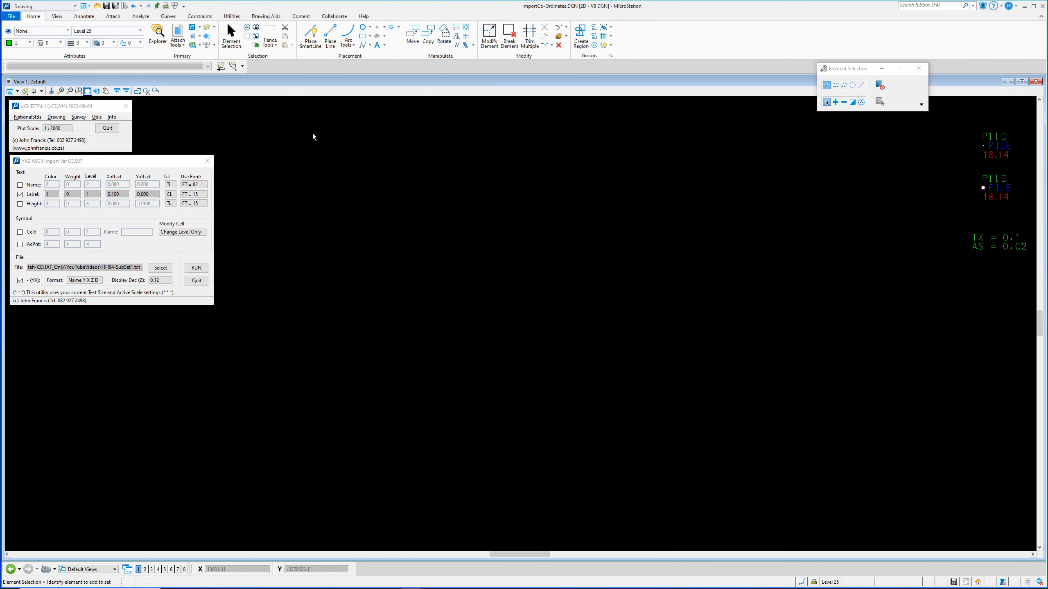
- Enable Name, Height and active points together with Label, and import them all in one run
left_click(19, 185)
left_click(19, 204)
left_click(19, 245)
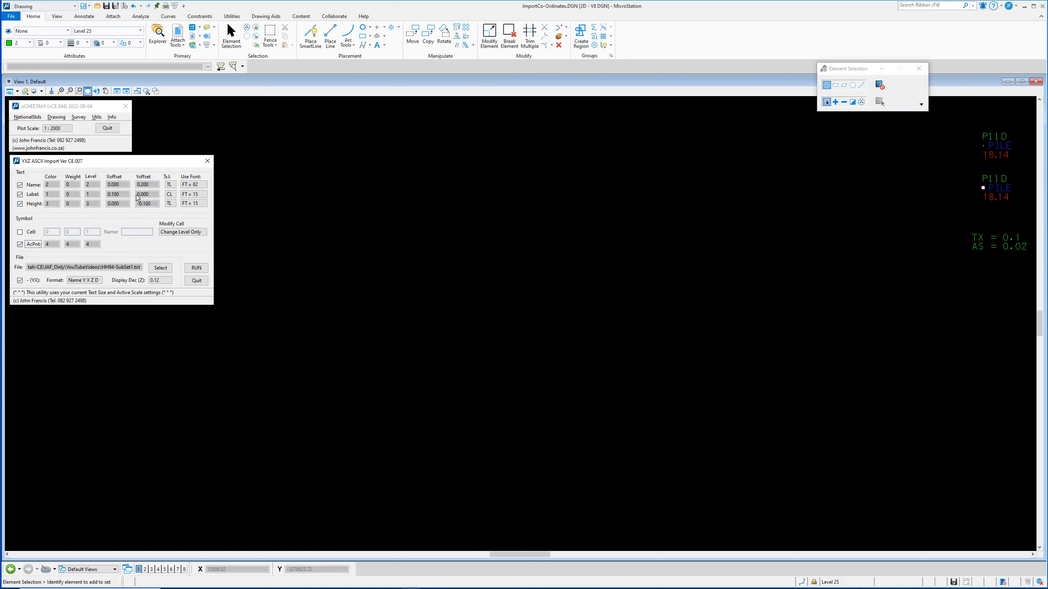
left_click(197, 268)
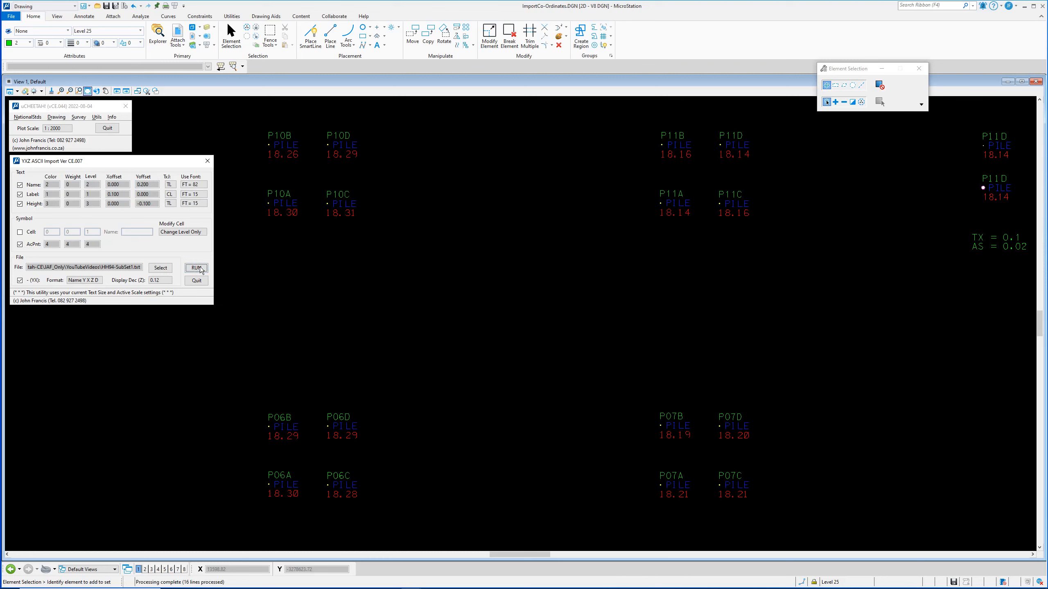
- Disable active points and the Height, Label and Name texts for the import
left_click(19, 244)
left_click(20, 203)
left_click(19, 194)
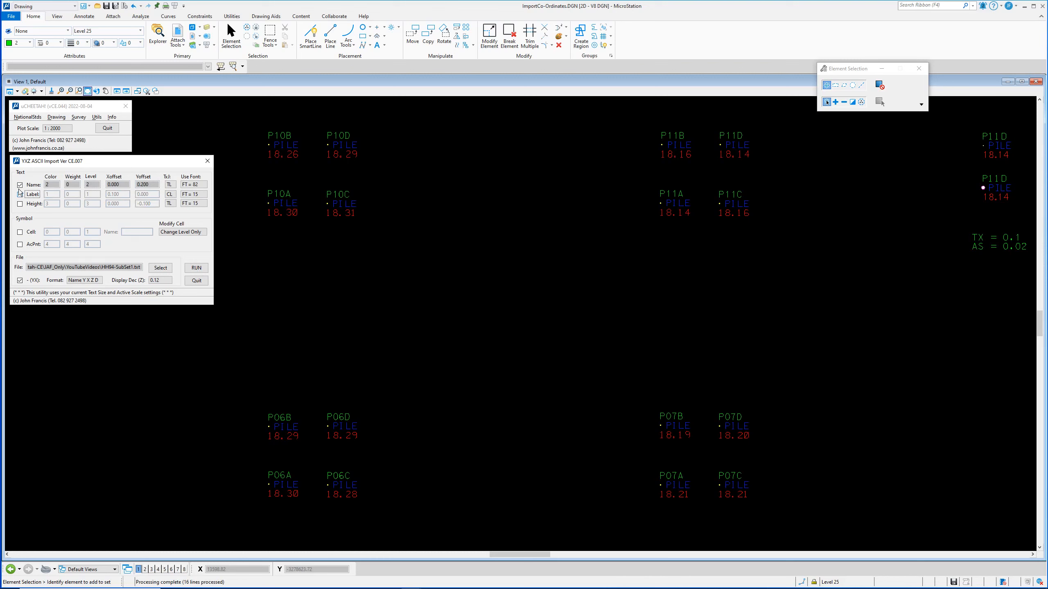
left_click(20, 185)
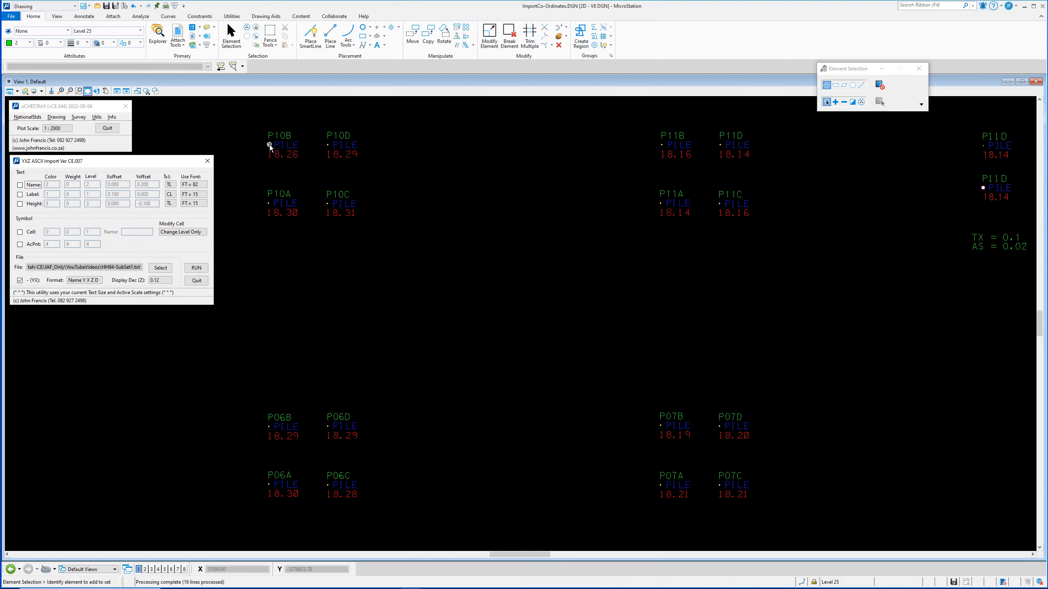
- Enable cell placement for the import with color 5 and level 5
left_click(981, 189)
left_click(20, 232)
double_click(90, 232)
type("5")
key("Tab")
- Set the active scale to 0.02 by key-in, import the cells at the points, and disable the Cell option again
left_click(134, 65)
type("as")
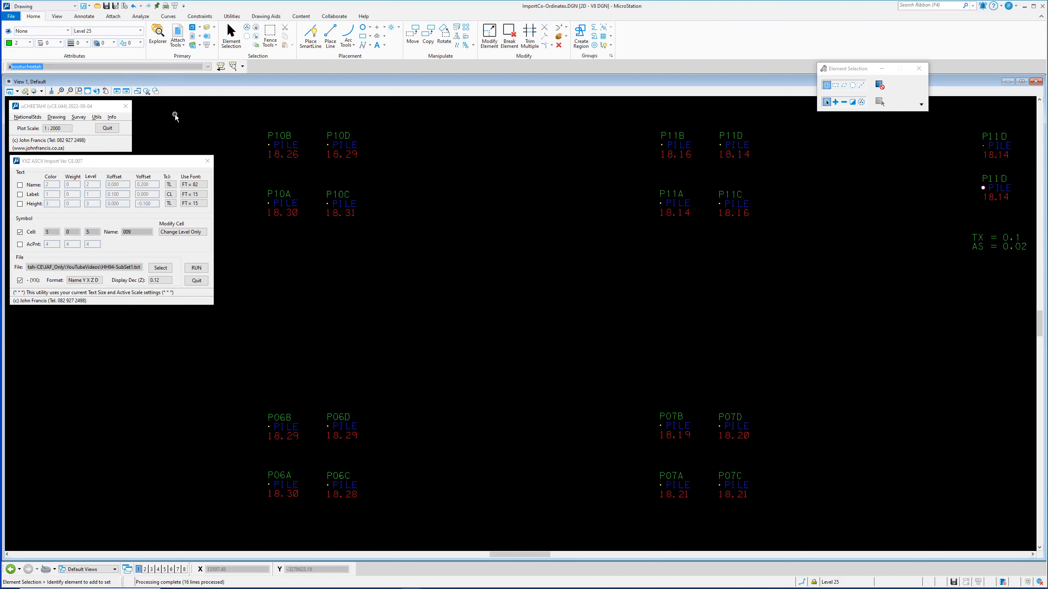
type("=.02")
key("Return")
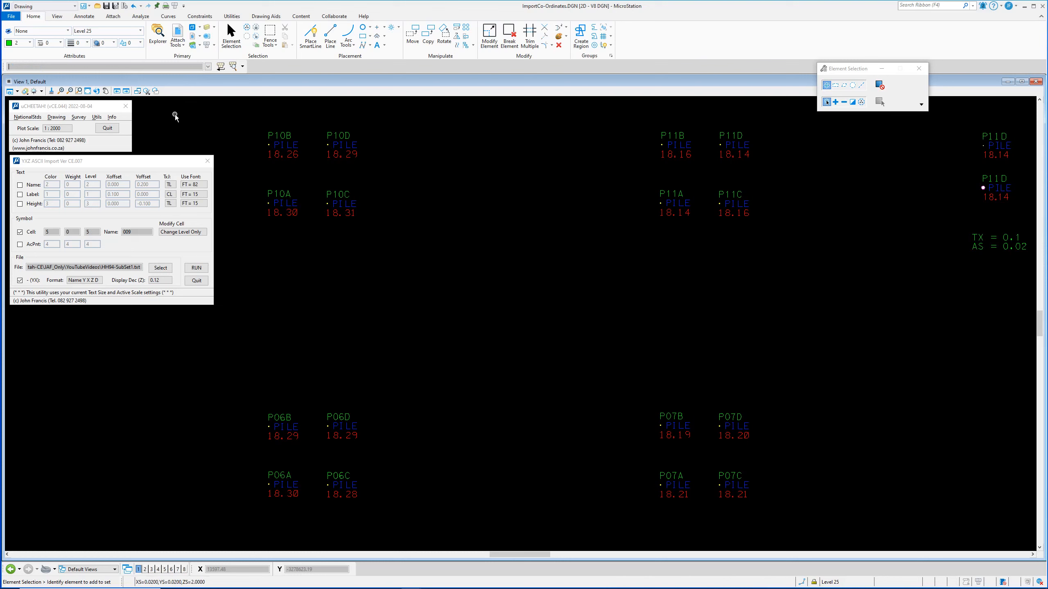
left_click(196, 268)
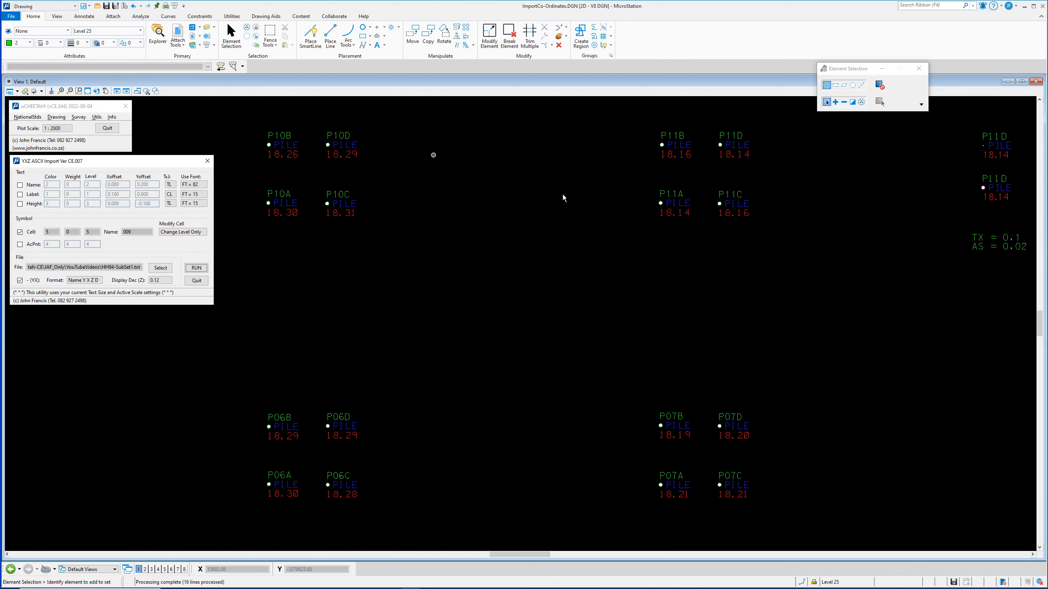
left_click(20, 232)
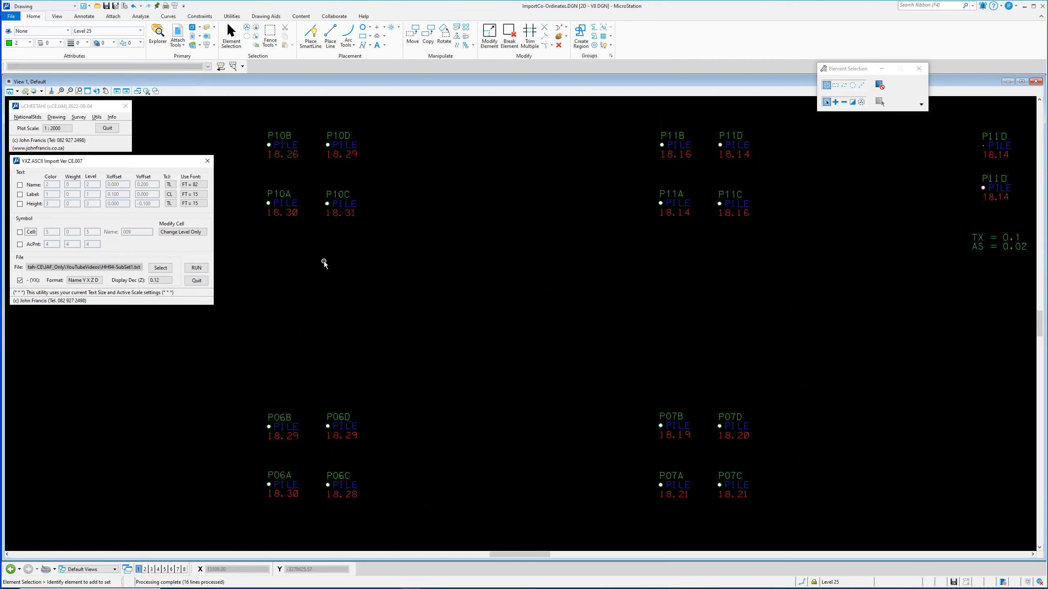